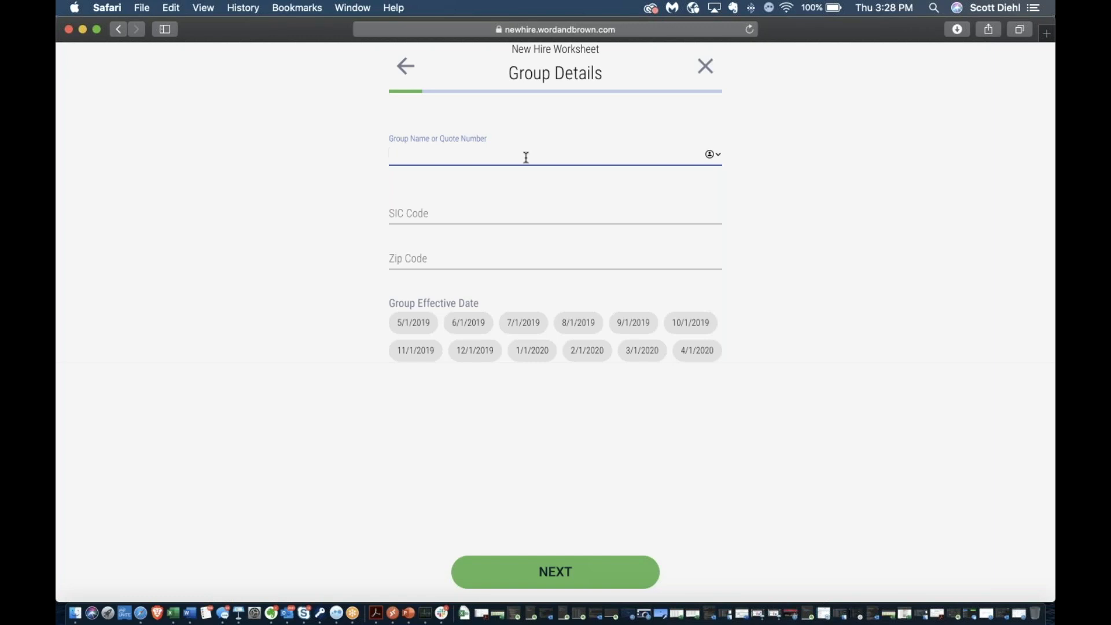
Select group Rogue, set the effective date to 6/1/2019, and advance to New Hire Information
type("Rogue")
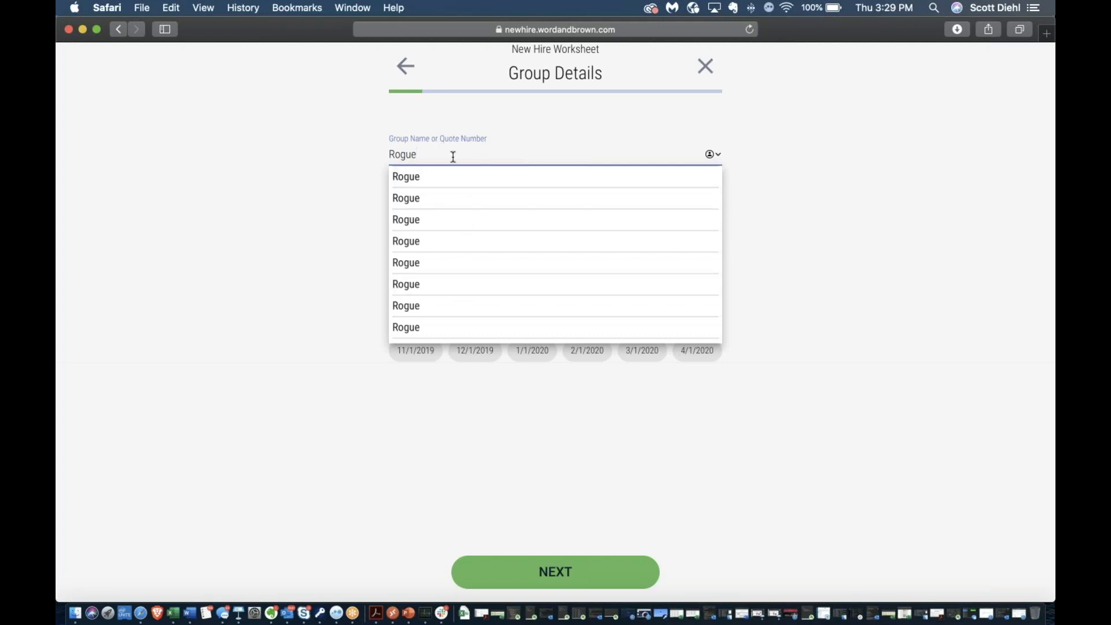
left_click(421, 182)
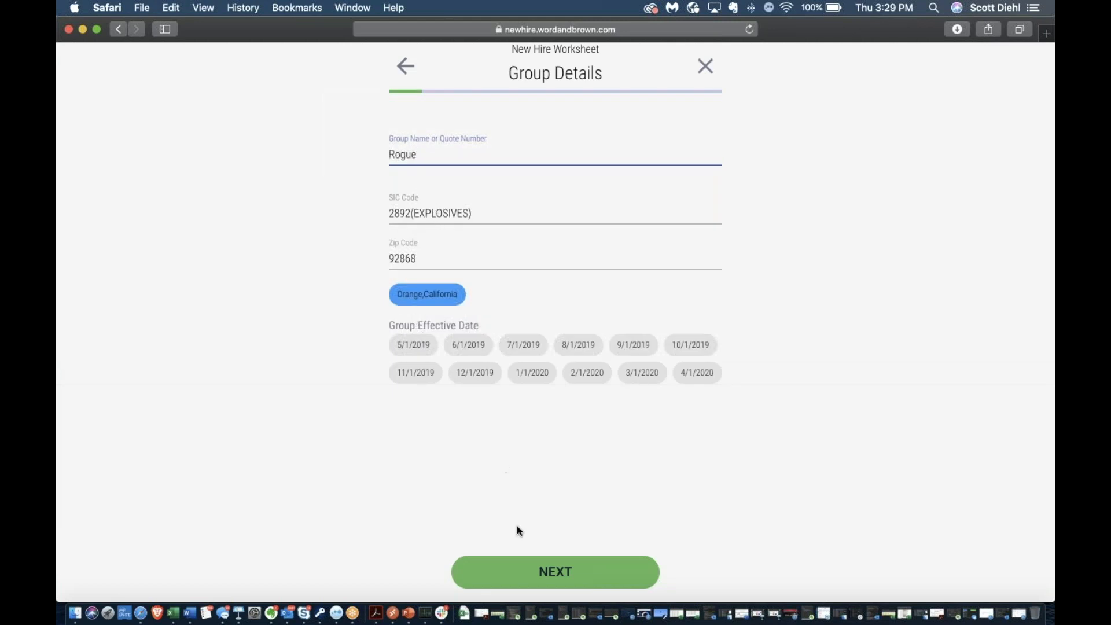
left_click(564, 583)
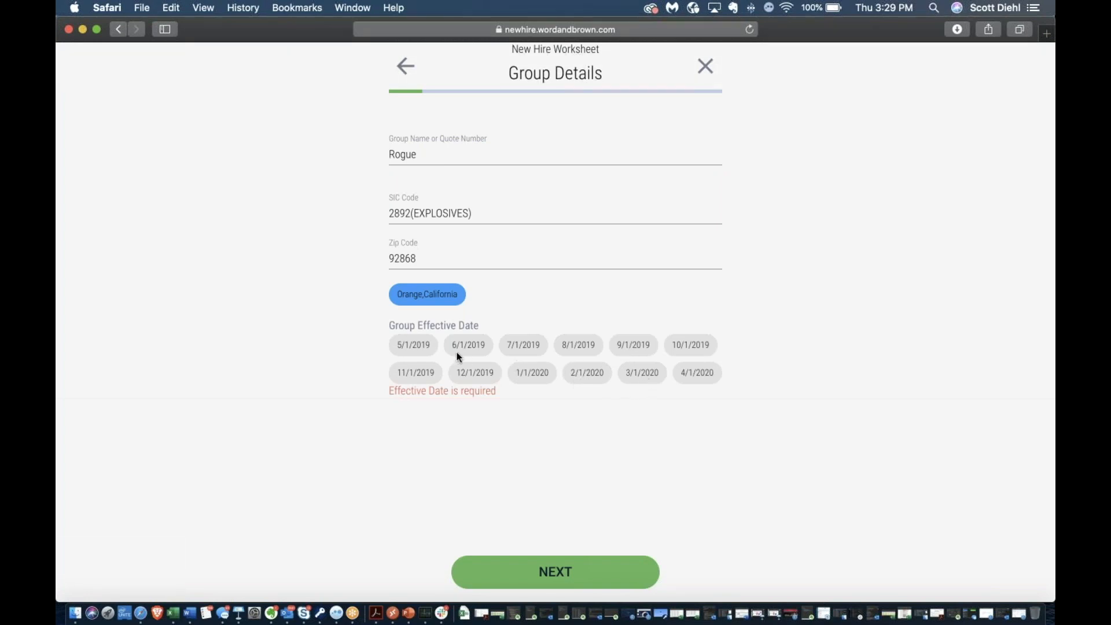
left_click(691, 346)
left_click(481, 346)
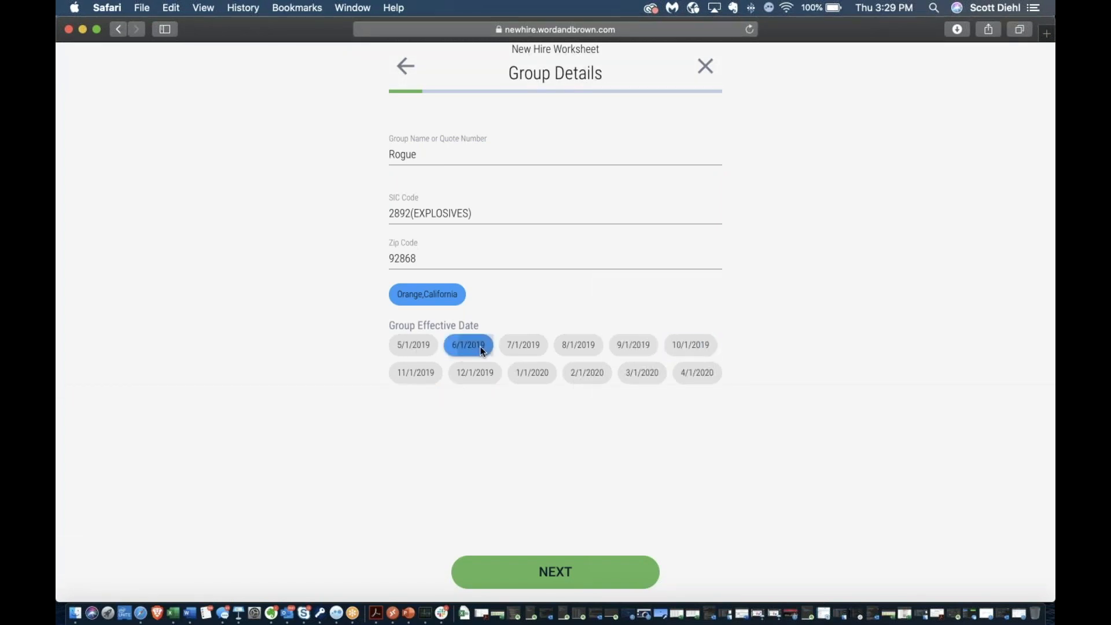
left_click(543, 578)
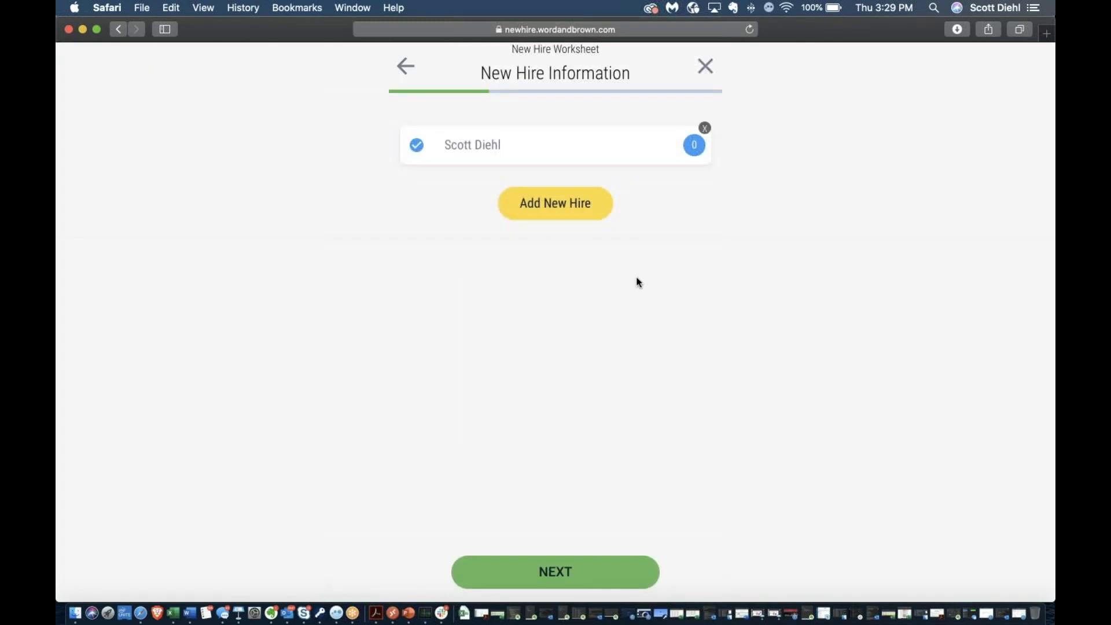
Re-save the existing new hire unchanged and start a new hire entry
left_click(579, 150)
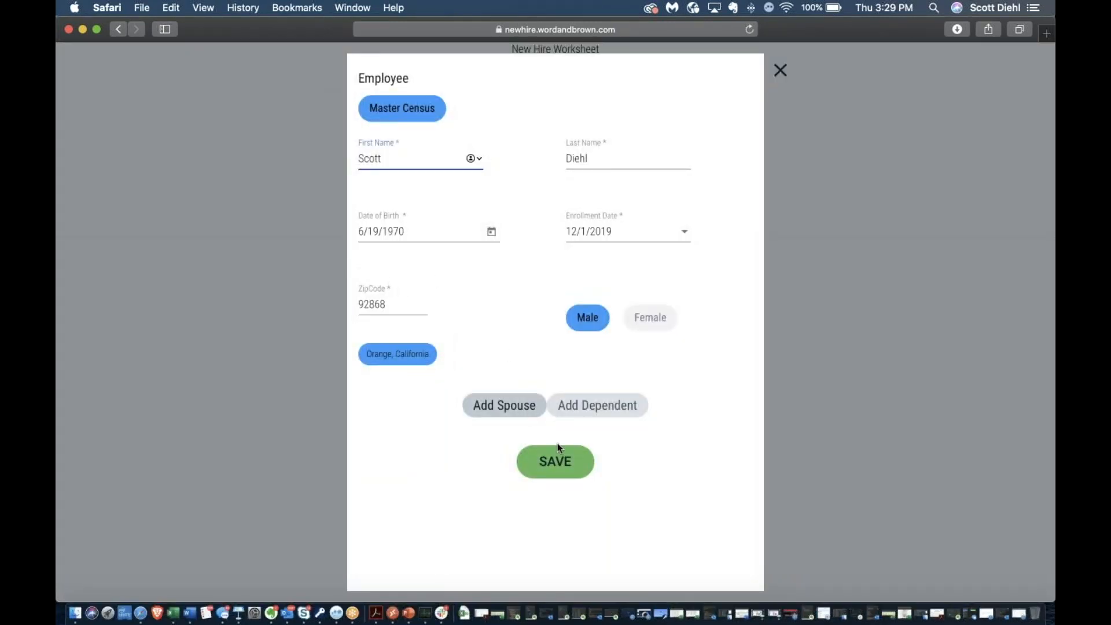
left_click(566, 463)
left_click(563, 216)
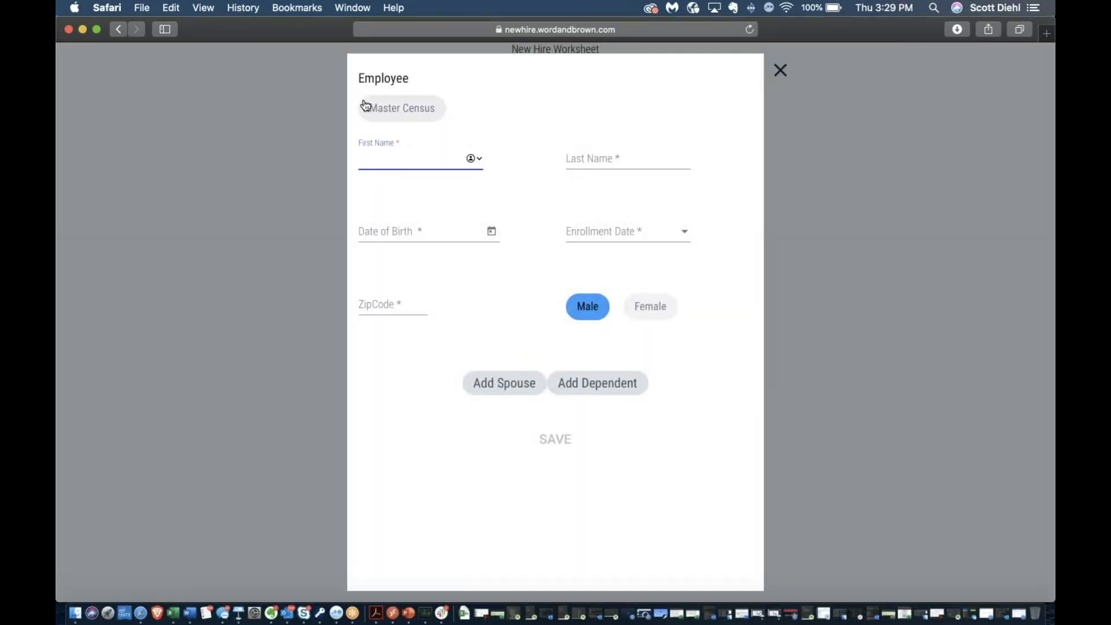
Enter the new hire's first and last name and birth date 06/19/1967
type("Eleanor")
key("Tab")
type("Rigbuy")
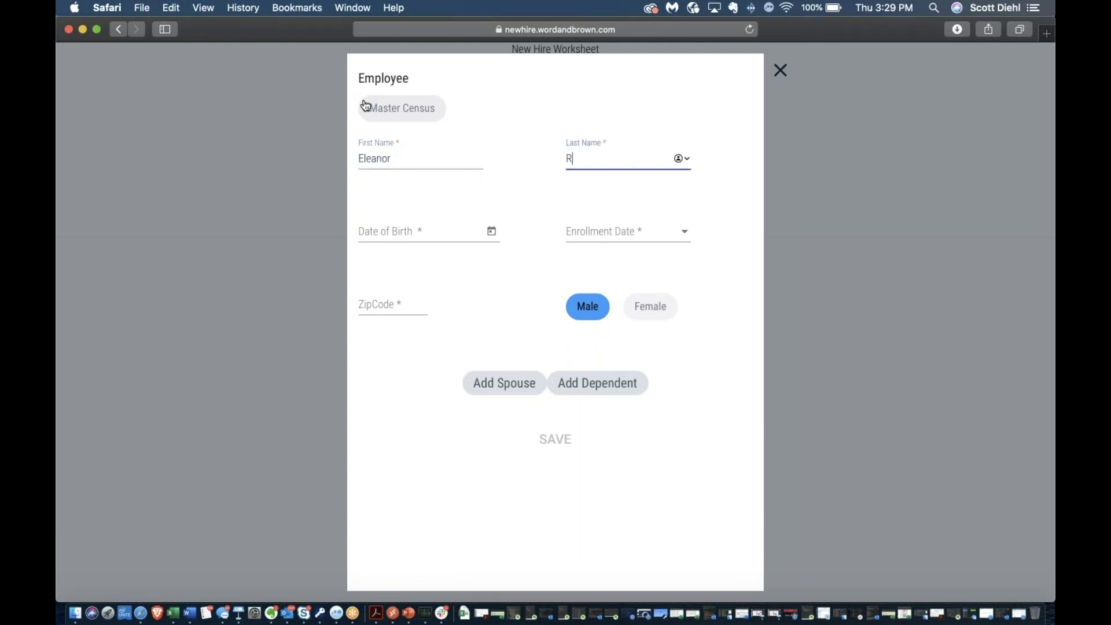
key("Tab")
key("shift+Tab")
key("Right")
key("BackSpace")
key("BackSpace")
type("y")
key("Tab")
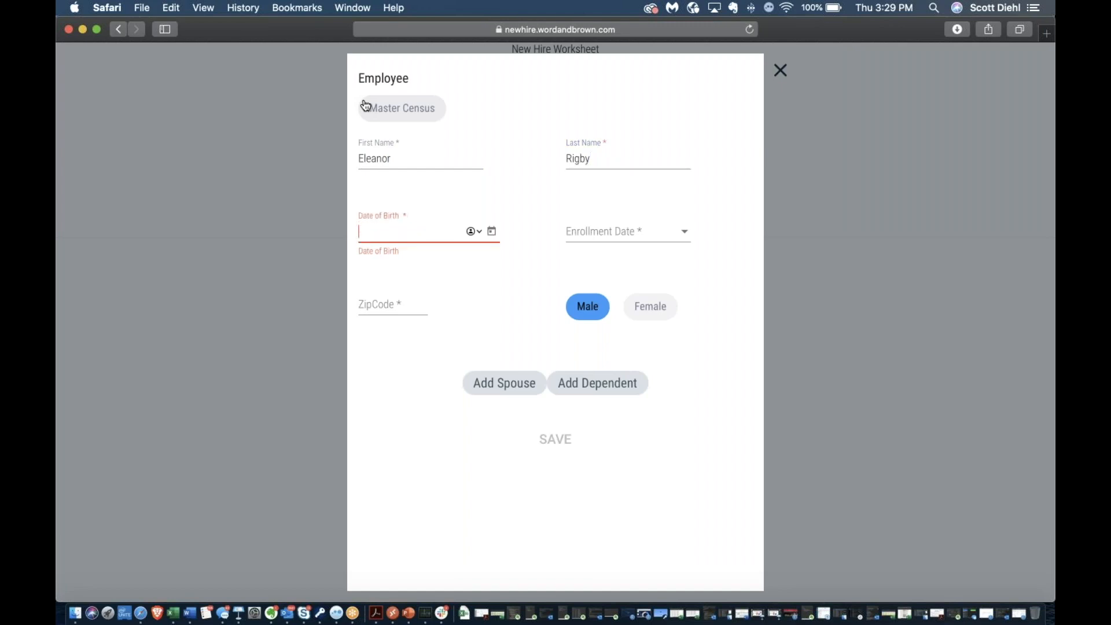
type("06/19/1967")
key("Tab")
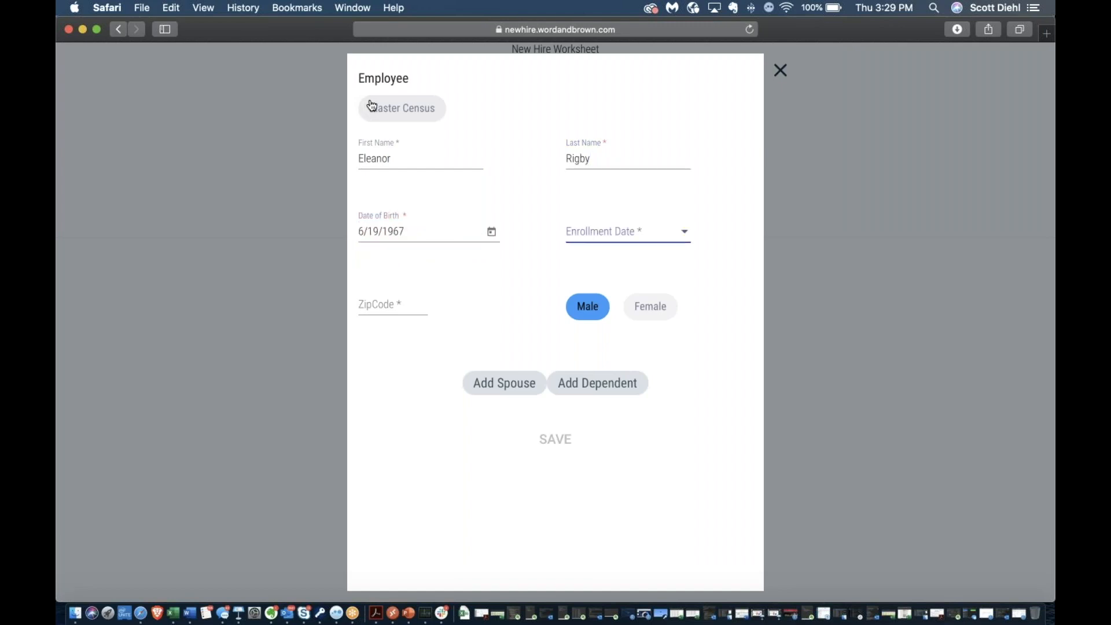
Set the enrollment date to 3/1/2020 and zip 90025, then save the second hire
left_click(642, 237)
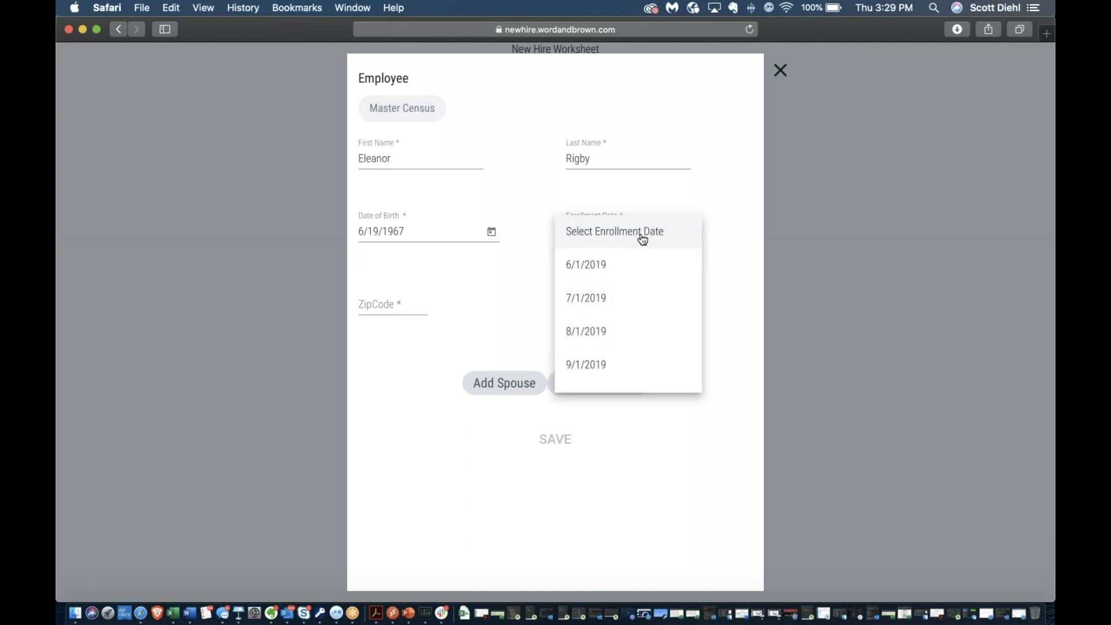
scroll(611, 294, "down", 1)
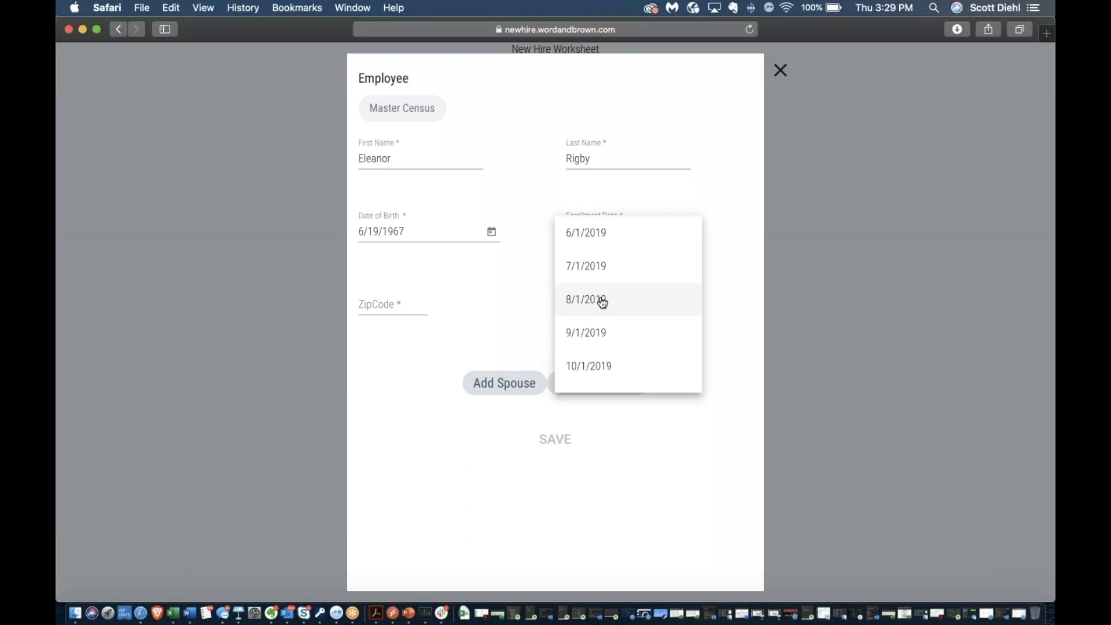
scroll(602, 301, "down", 7)
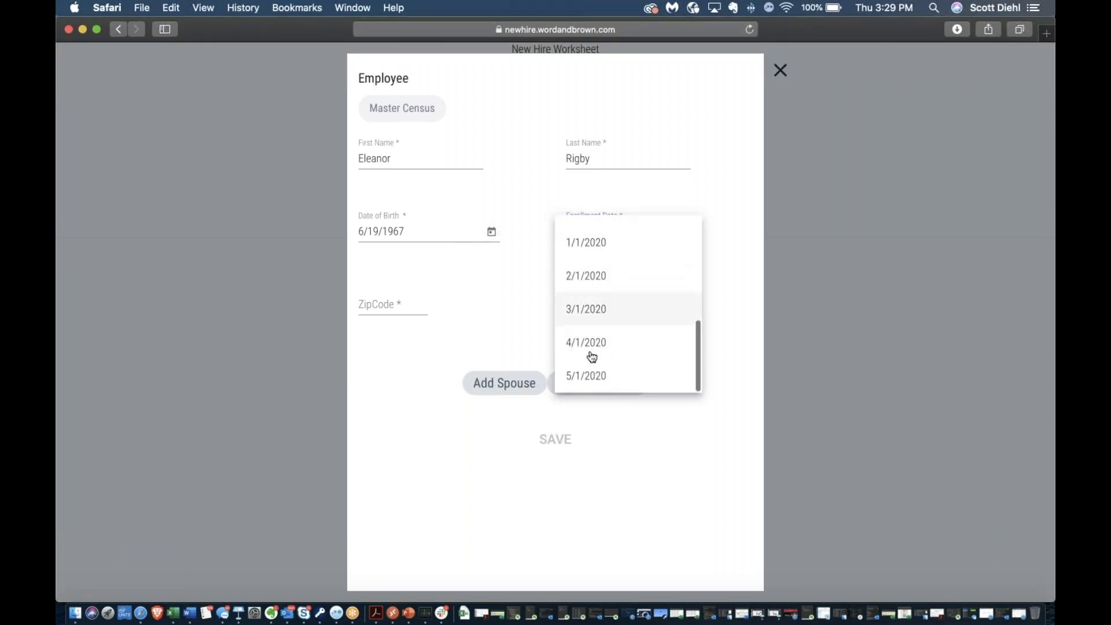
left_click(592, 320)
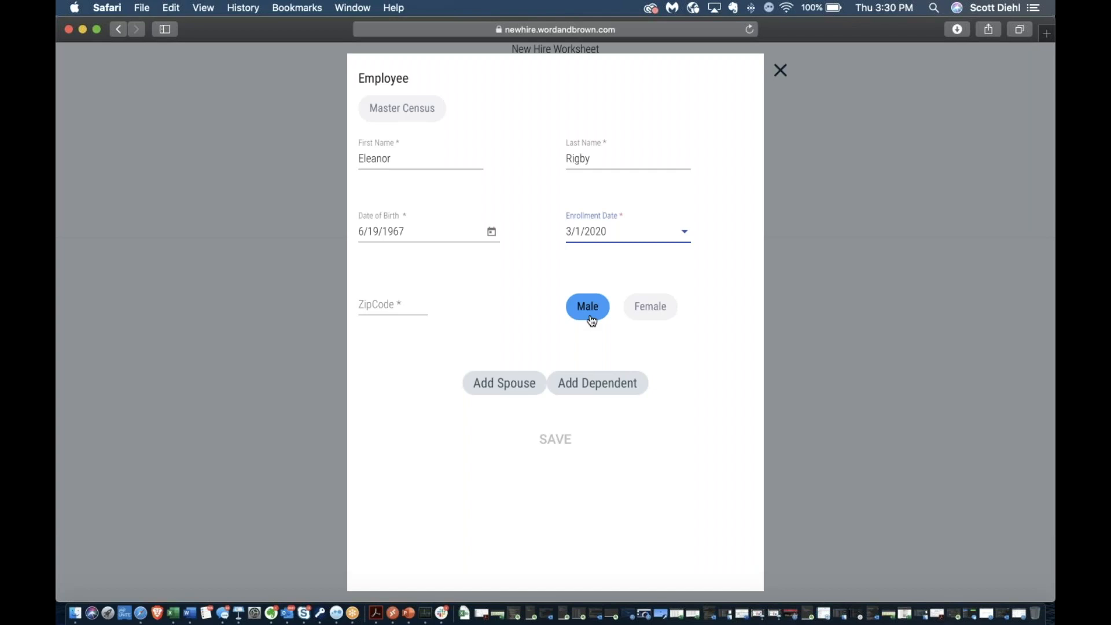
left_click(396, 303)
type("90025")
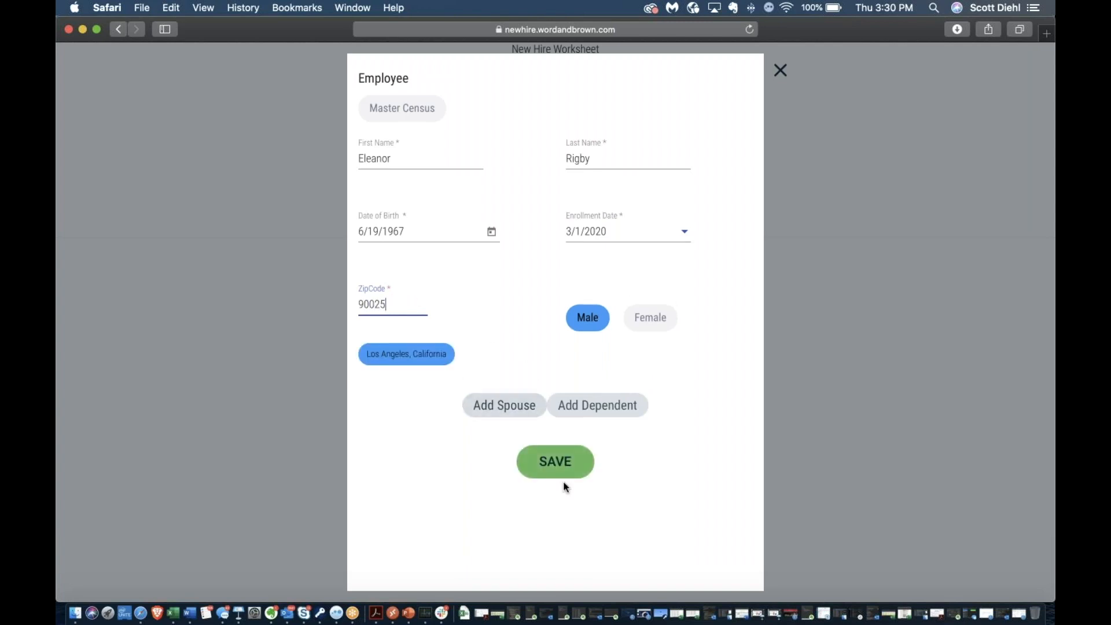
left_click(556, 463)
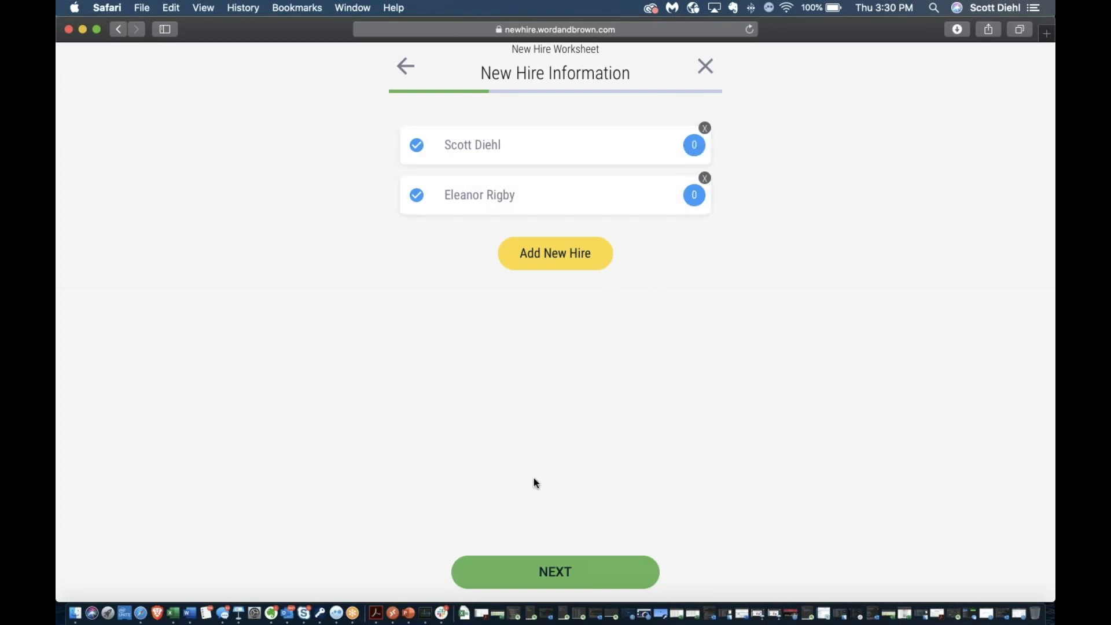
Advance past New Hire Information and choose Blue Shield to show its packages
left_click(557, 574)
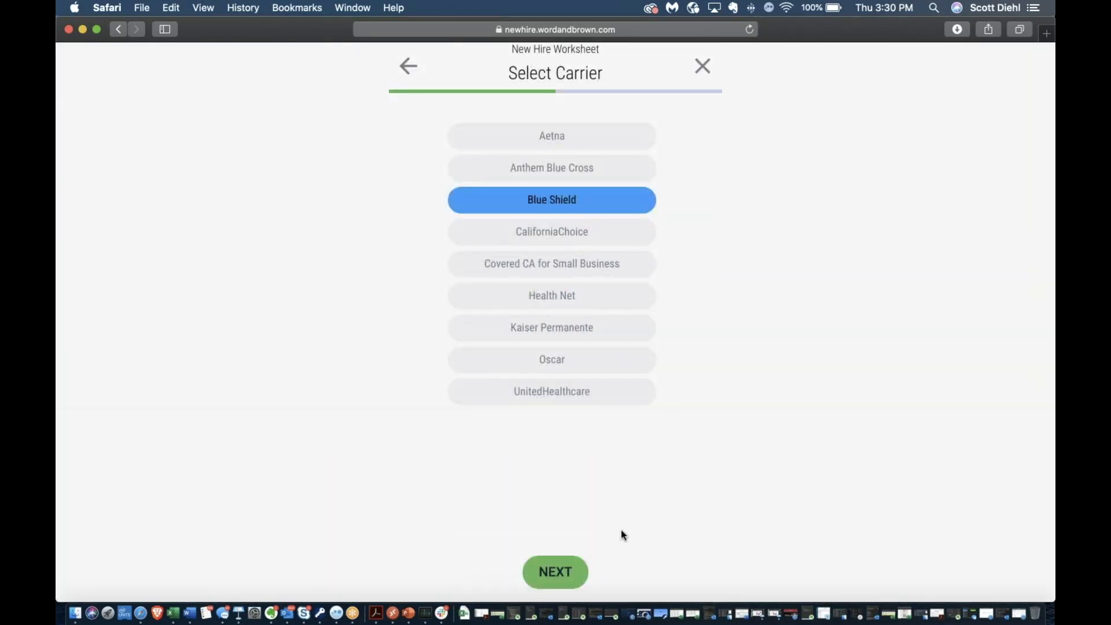
left_click(563, 571)
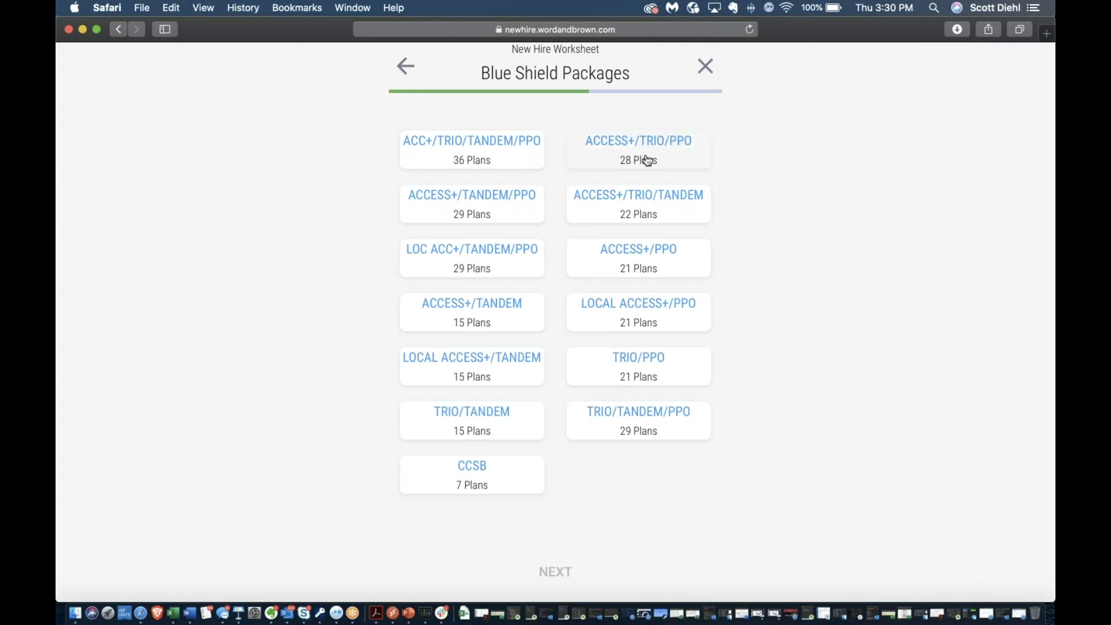
Choose the Blue Shield ACC+/TRIO/TANDEM/PPO package
left_click(462, 160)
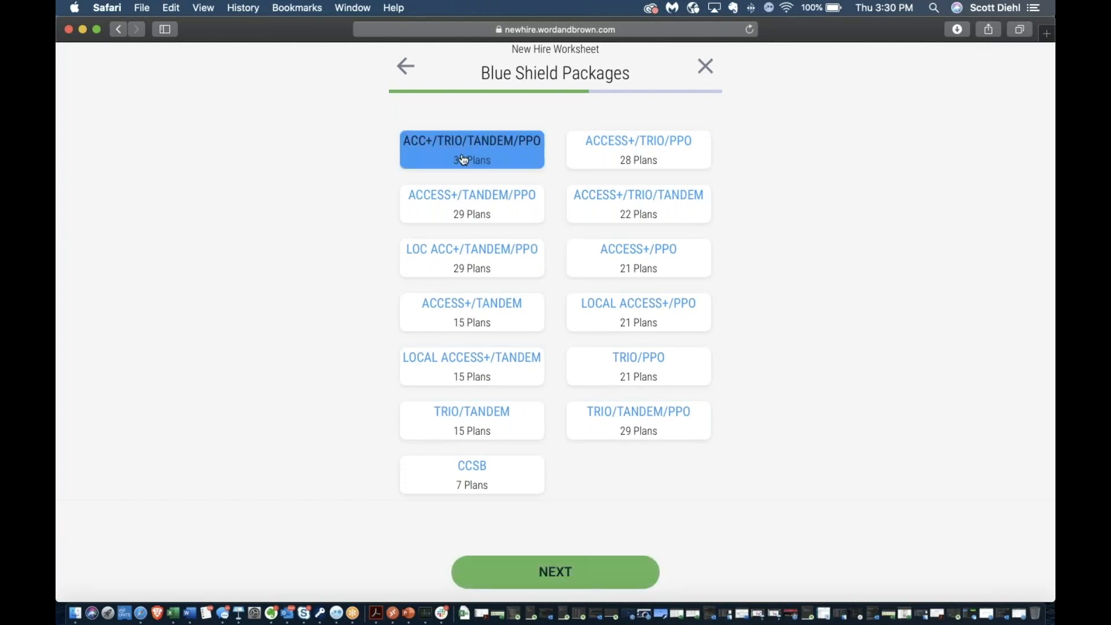
left_click(567, 573)
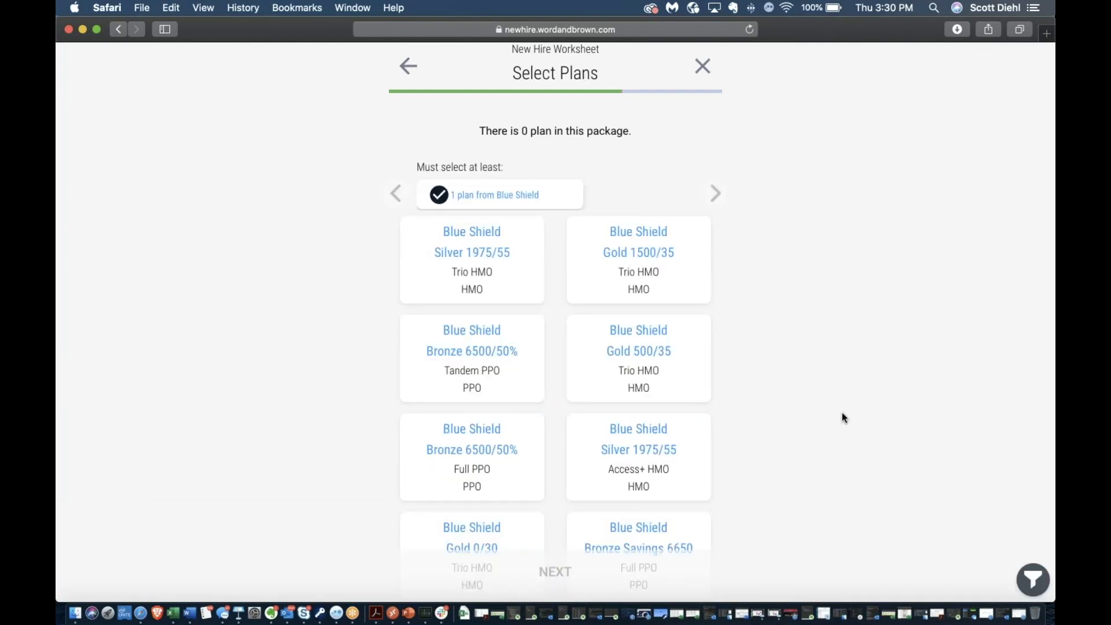
scroll(843, 418, "down", 4)
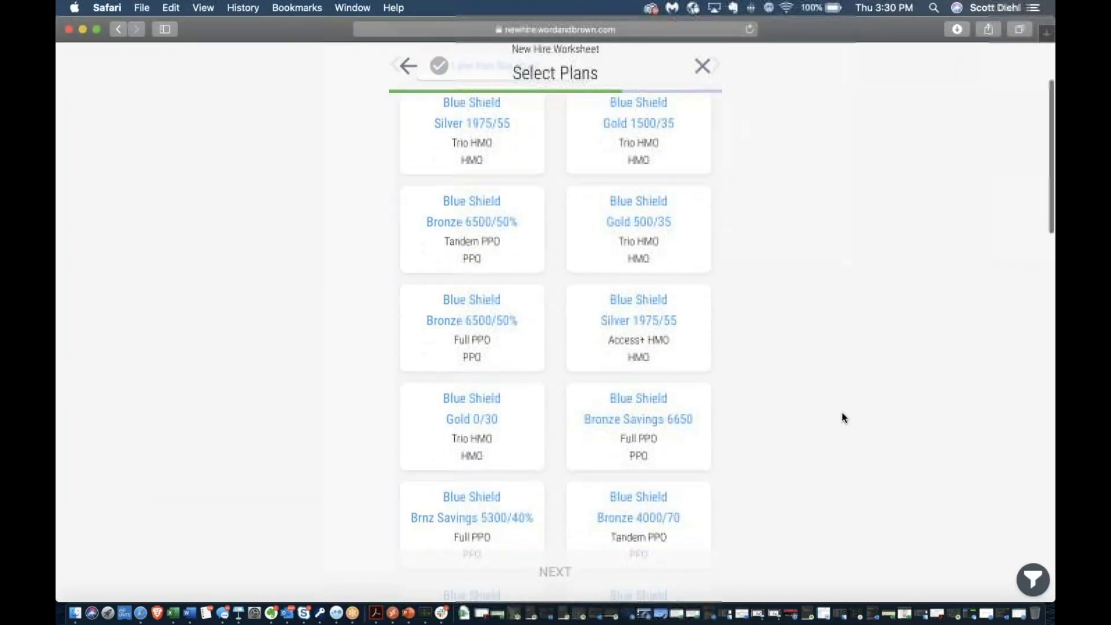
Select Bronze 6500/50%, Slvr Savings 2000/20%, Gold 500/30 and Platinum 250/15 Full PPO plans
left_click(482, 318)
scroll(462, 319, "down", 10)
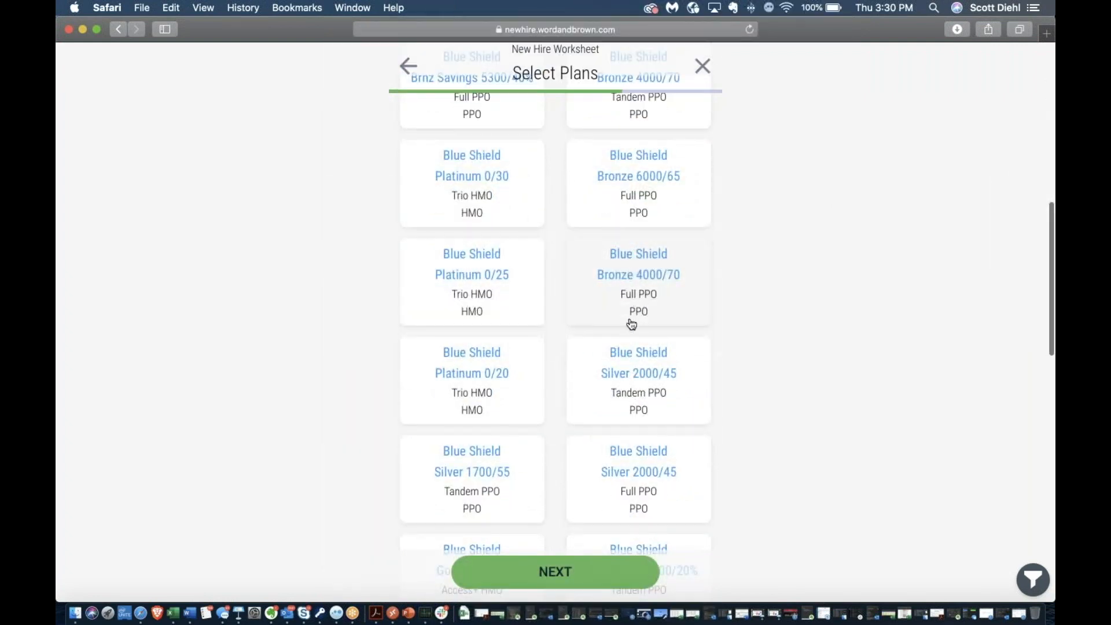
scroll(621, 363, "down", 5)
left_click(689, 359)
scroll(689, 359, "down", 8)
left_click(647, 288)
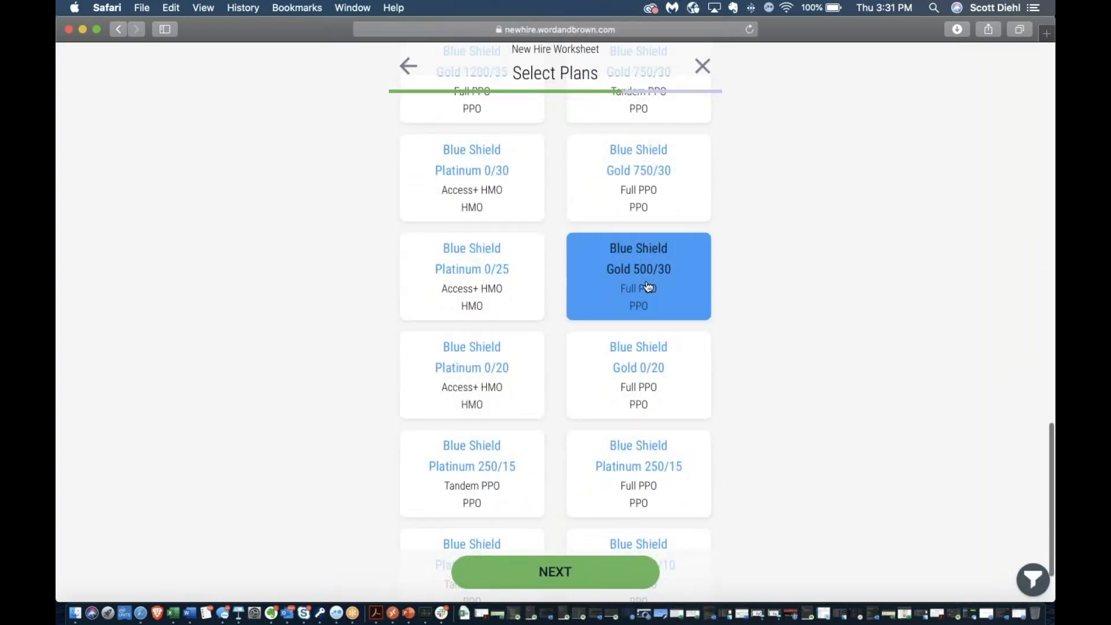
scroll(648, 286, "down", 2)
left_click(632, 382)
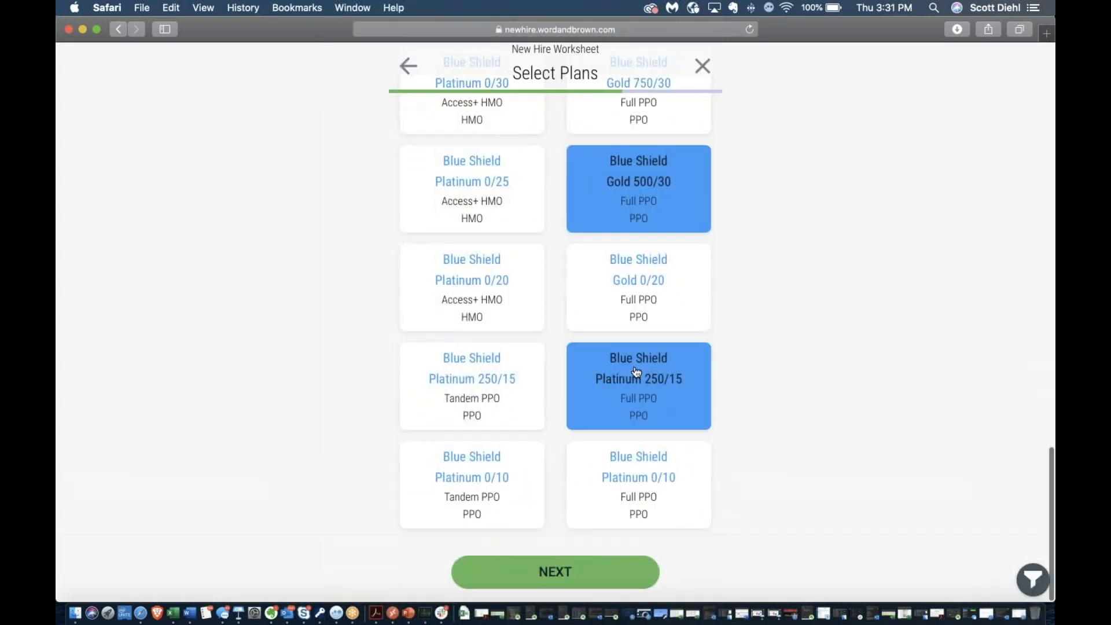
left_click(553, 573)
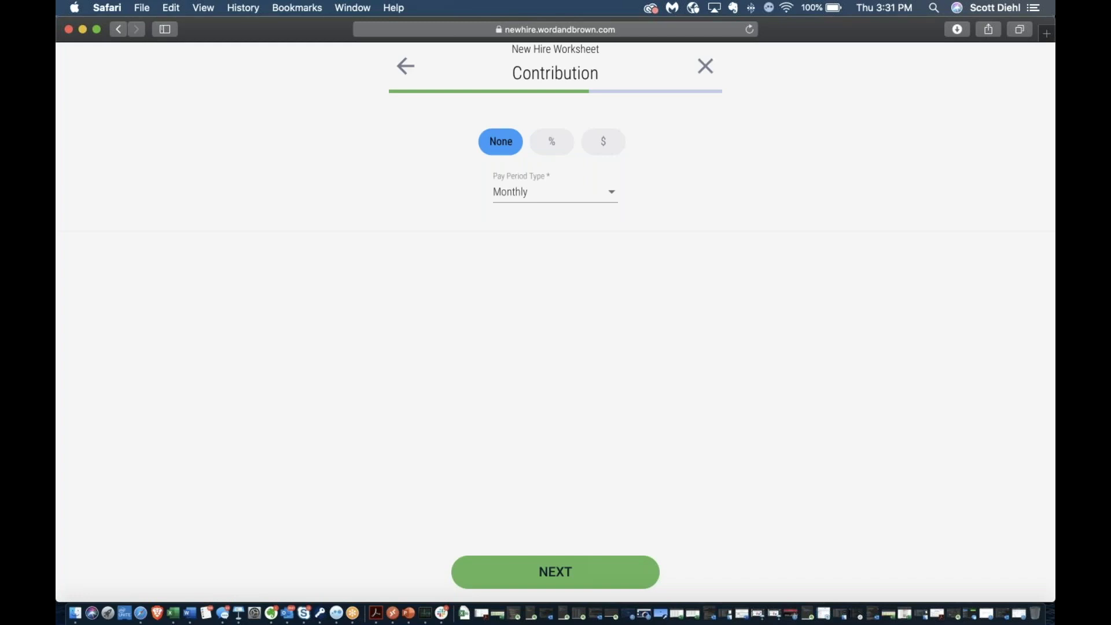
Make the contribution a percentage based on Slvr Savings 2000/20%, with BiWeekly pay periods
left_click(552, 142)
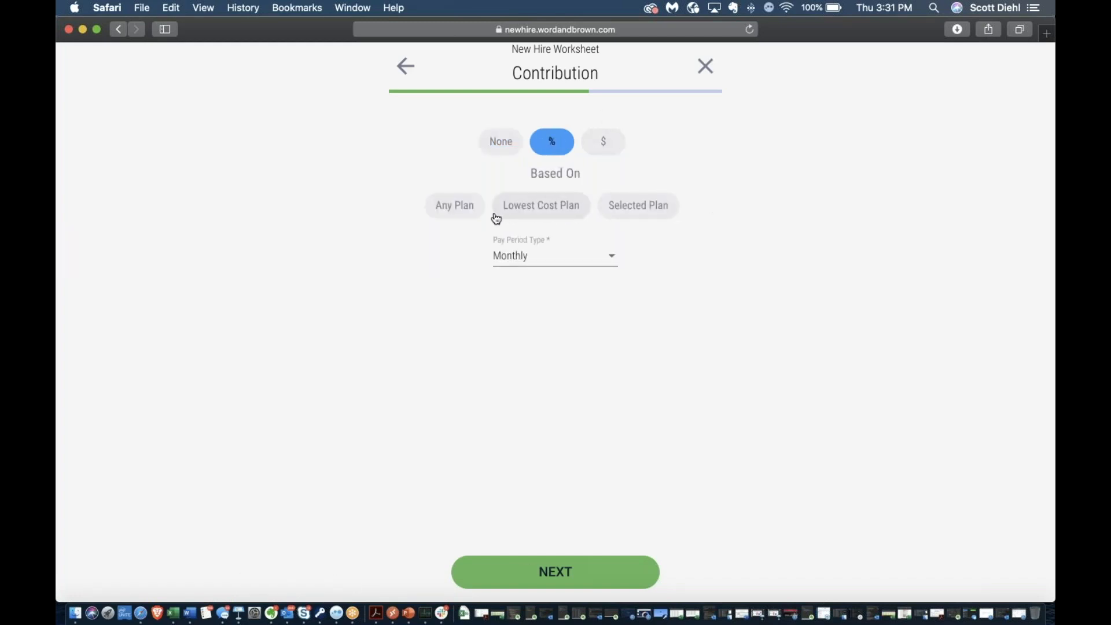
left_click(653, 212)
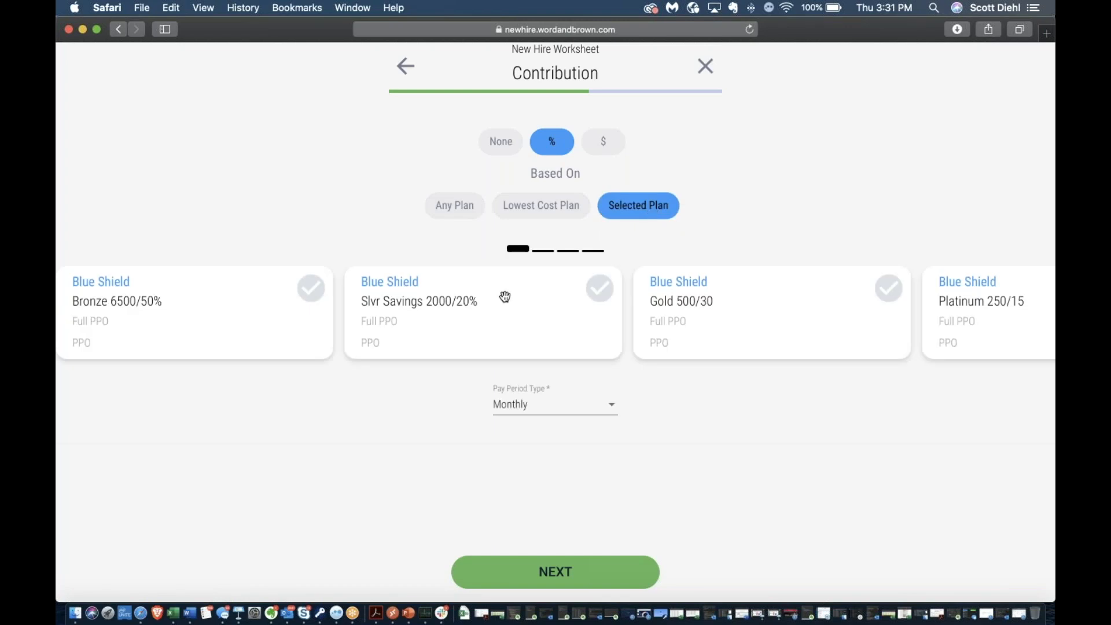
left_click(599, 288)
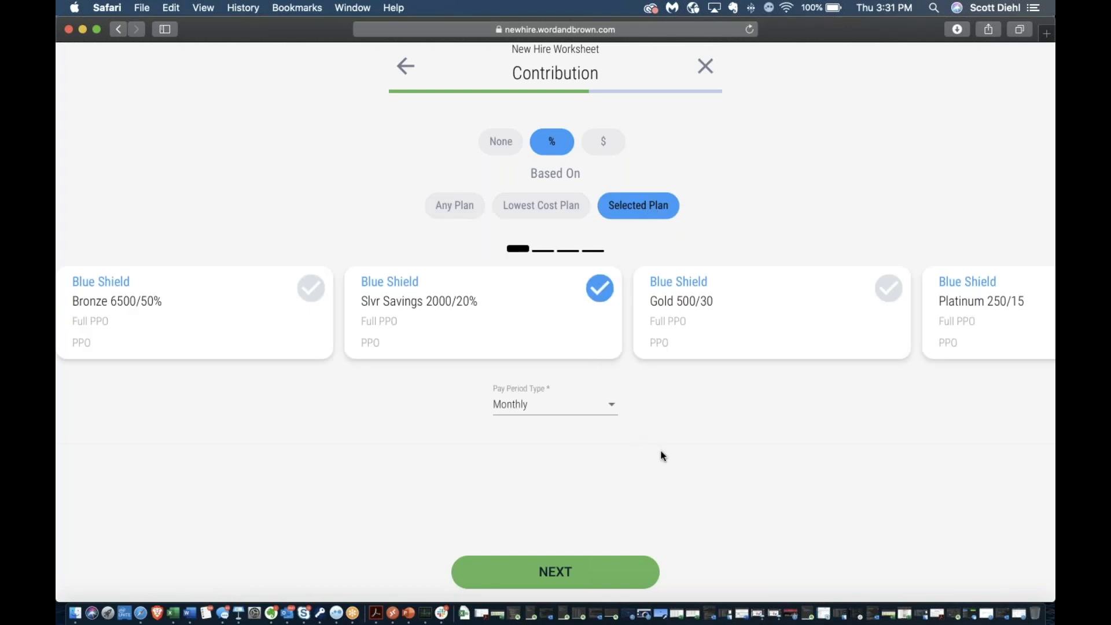
left_click(612, 409)
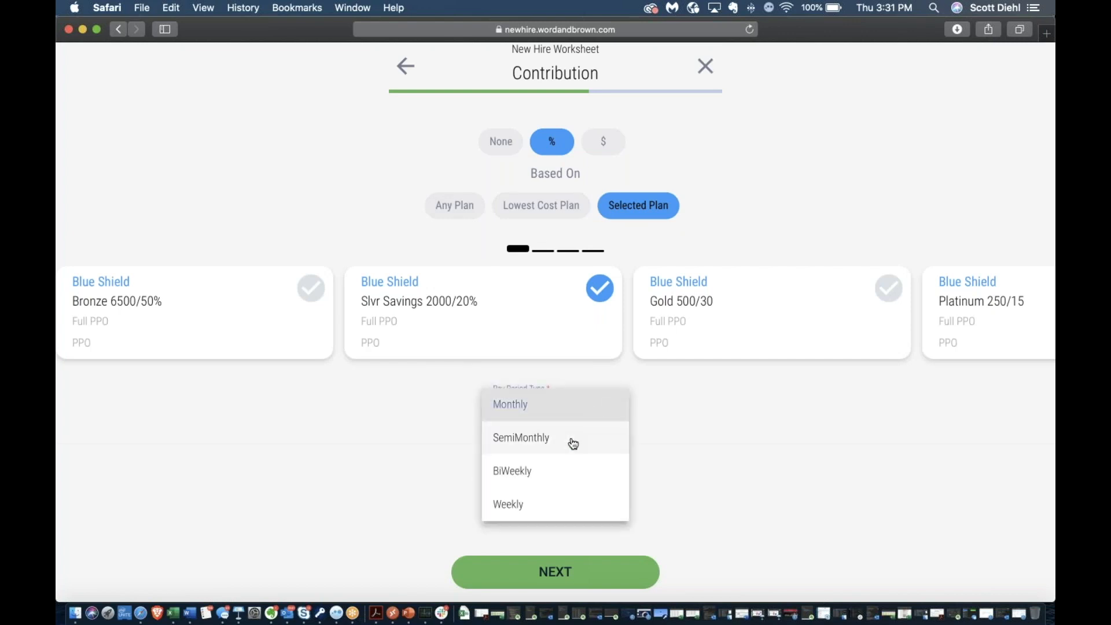
left_click(551, 482)
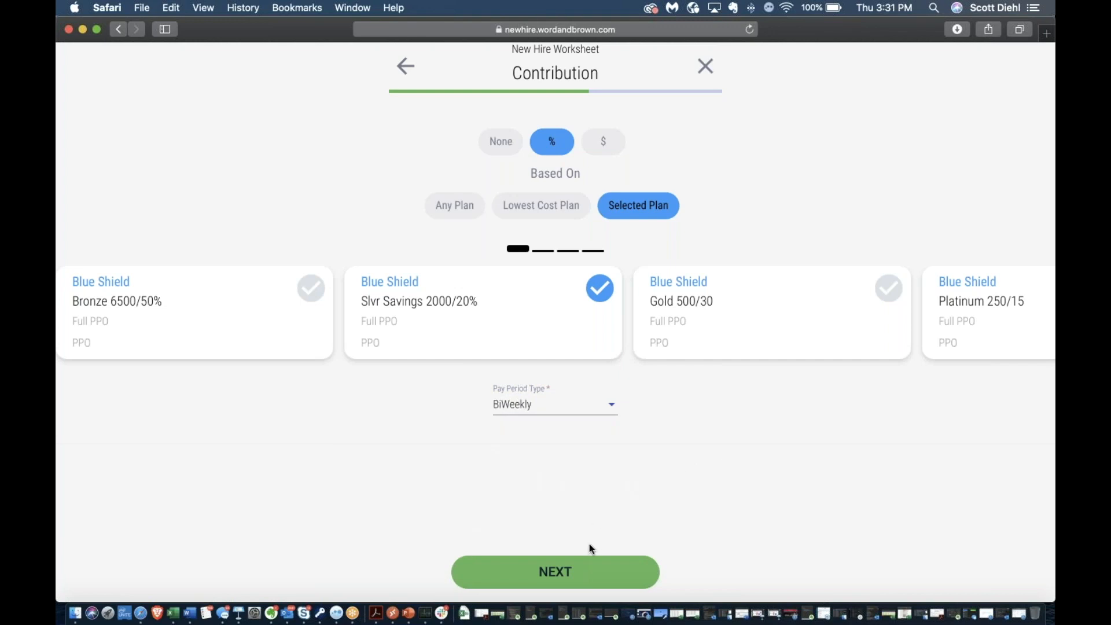
left_click(566, 579)
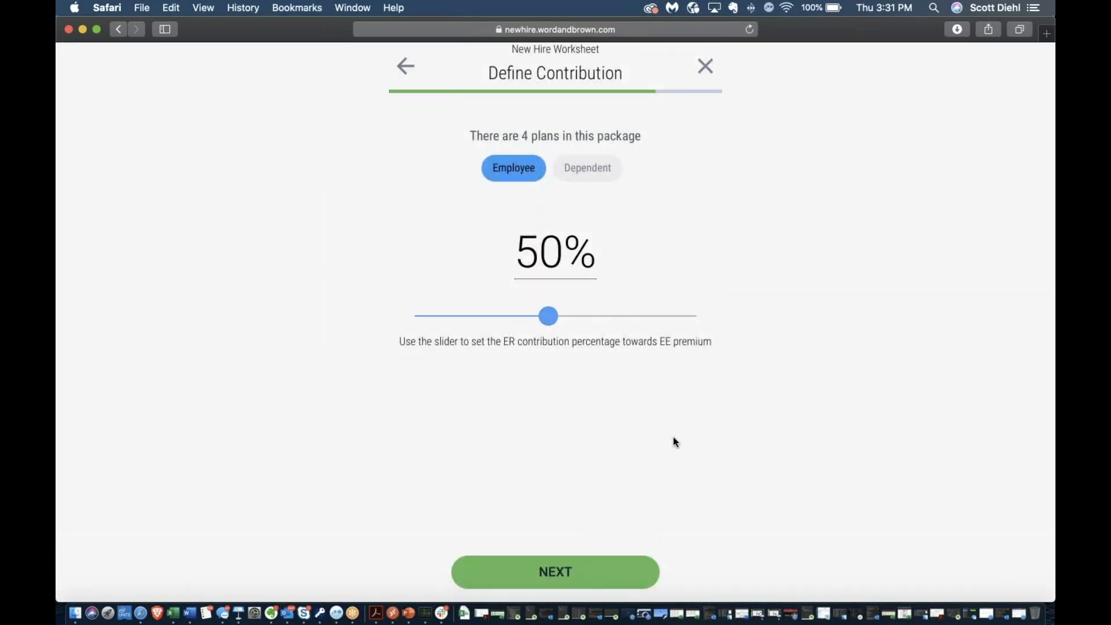
Set the employer contribution toward employee premium to 90%
left_click_drag(548, 316, 665, 324)
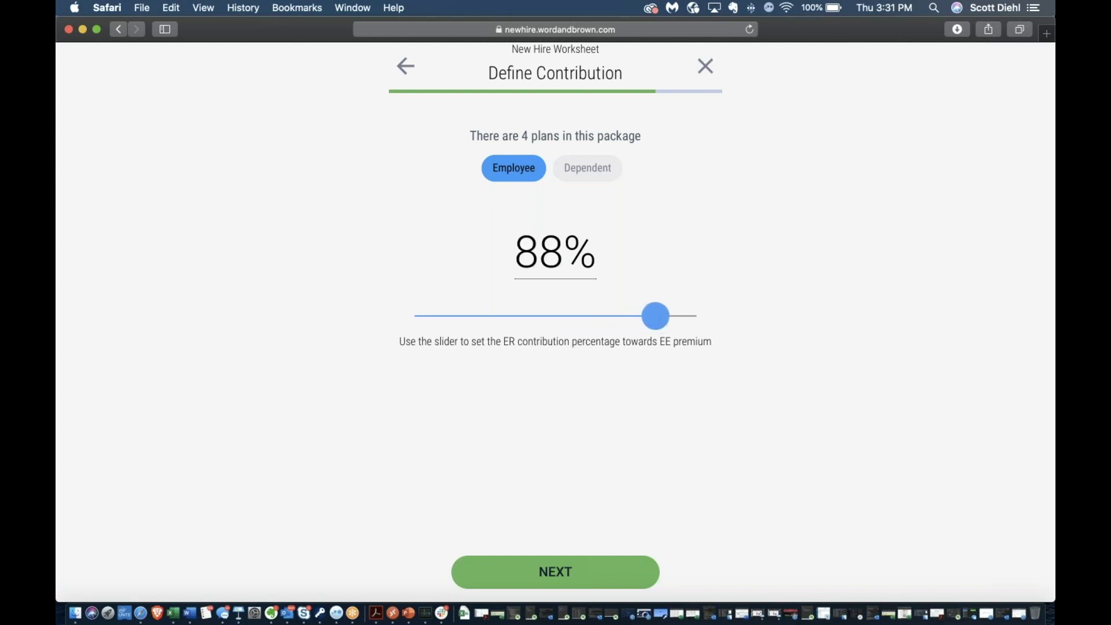
left_click(542, 264)
key("BackSpace")
key("BackSpace")
type("90")
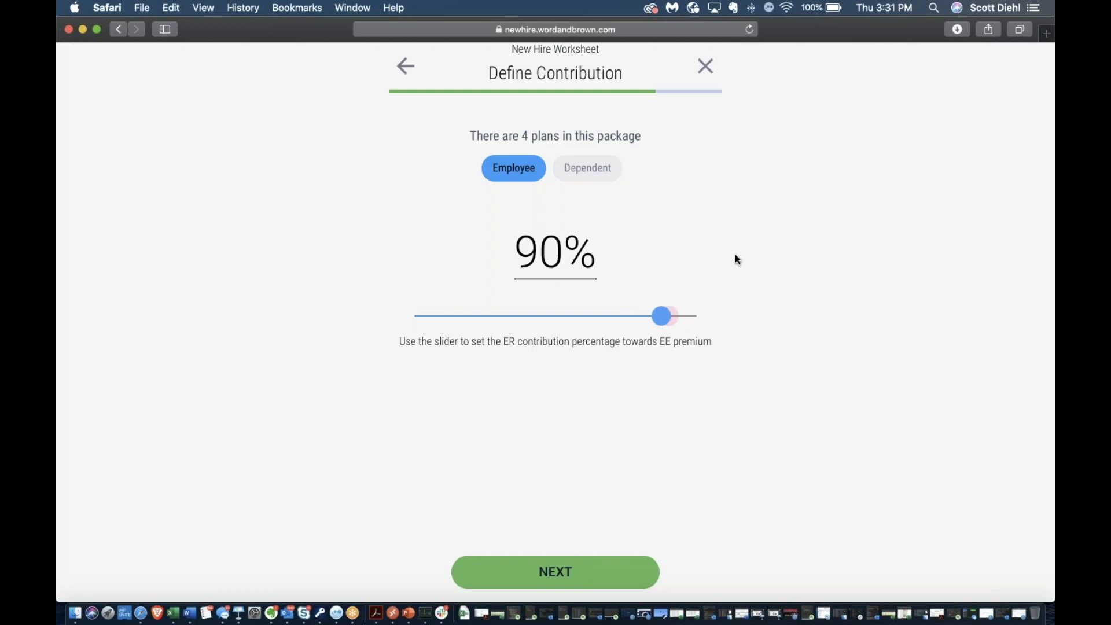
left_click(568, 573)
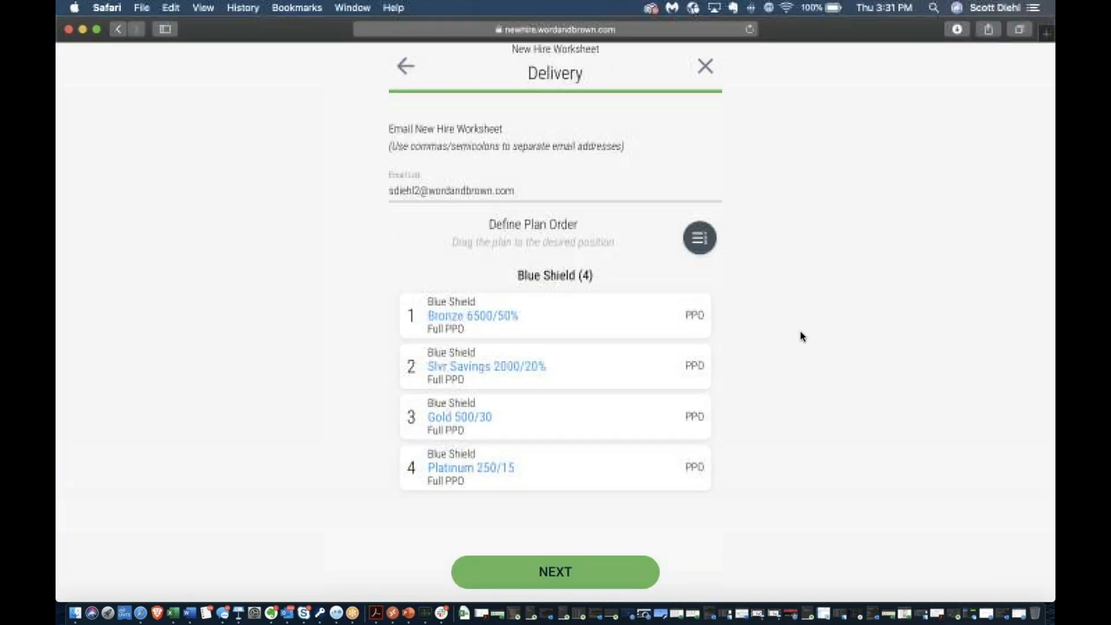
Order the plans Bronze, Slvr Savings, Gold, Platinum and submit the worksheet
left_click(700, 242)
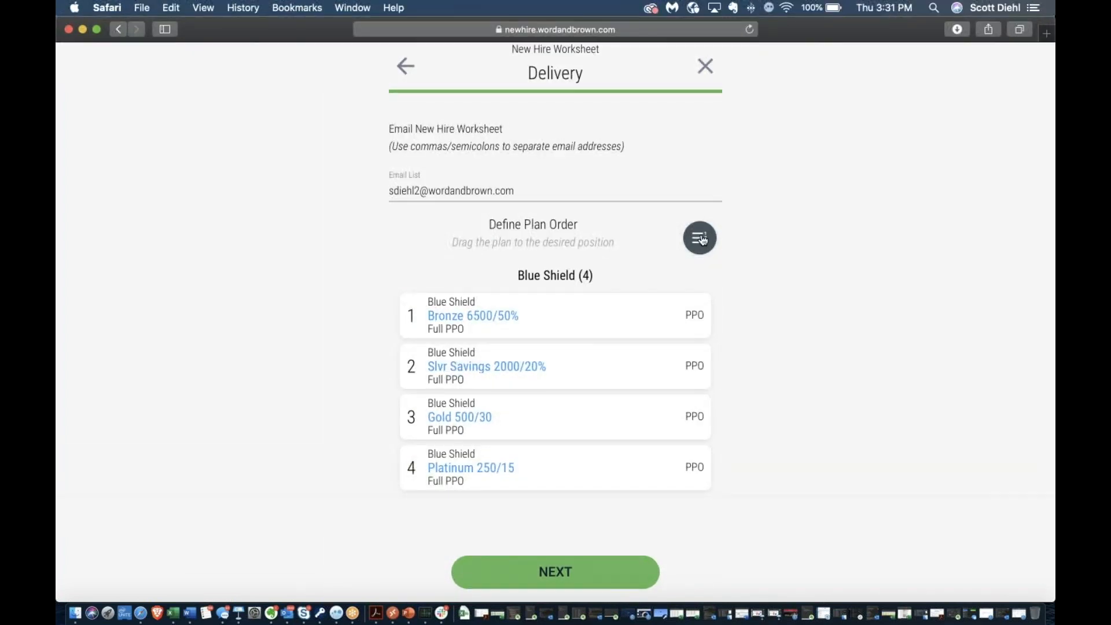
left_click_drag(700, 417, 707, 314)
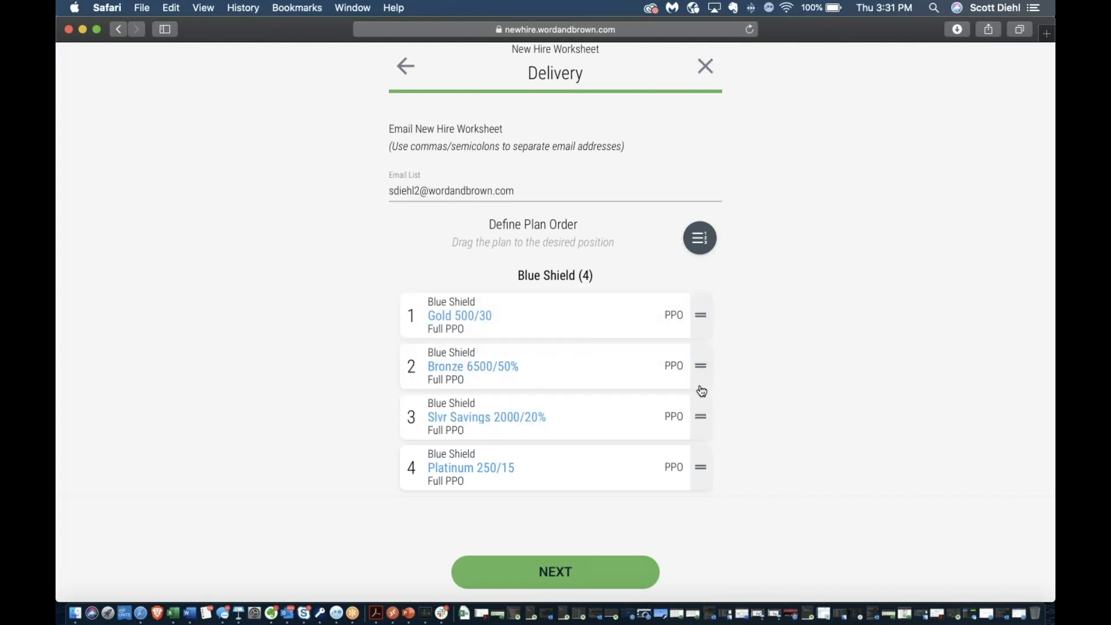
left_click_drag(700, 365, 700, 313)
left_click_drag(701, 418, 701, 366)
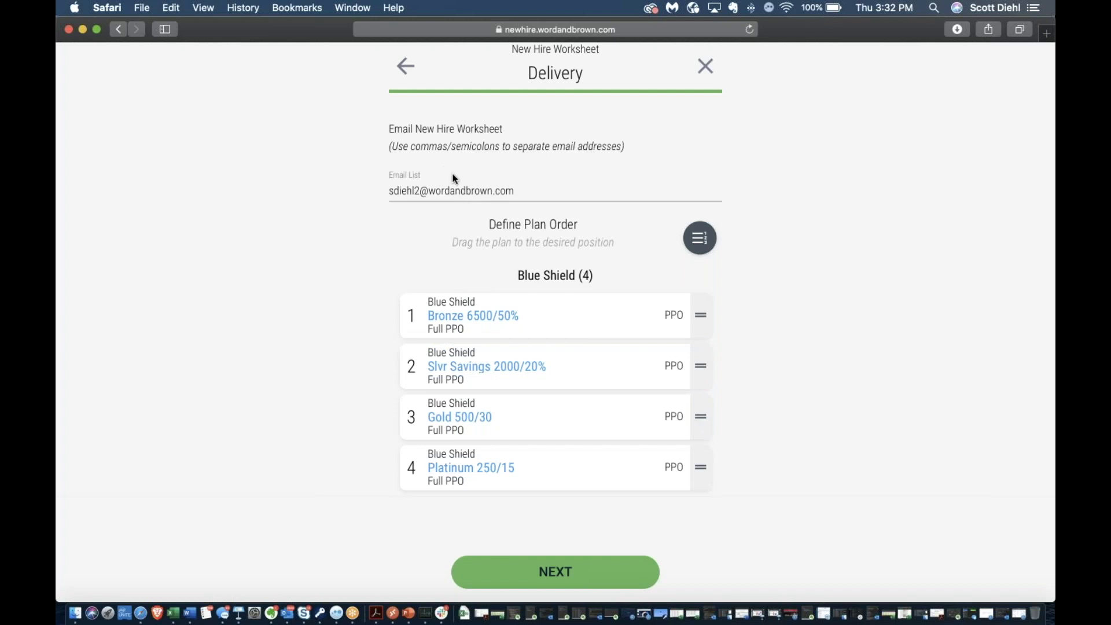
left_click(563, 577)
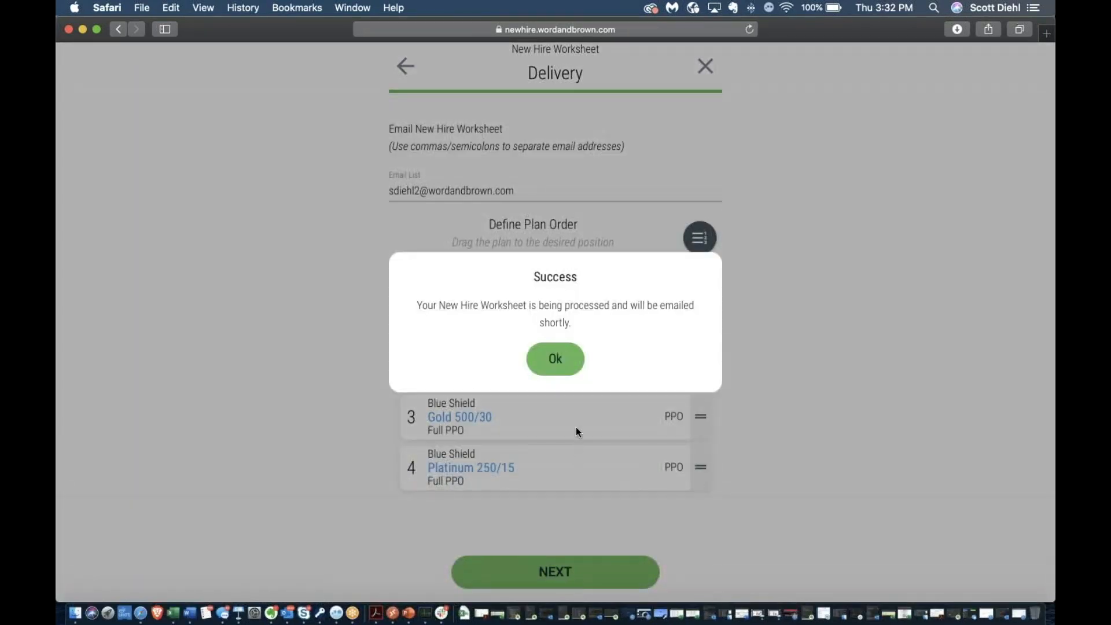
left_click(559, 359)
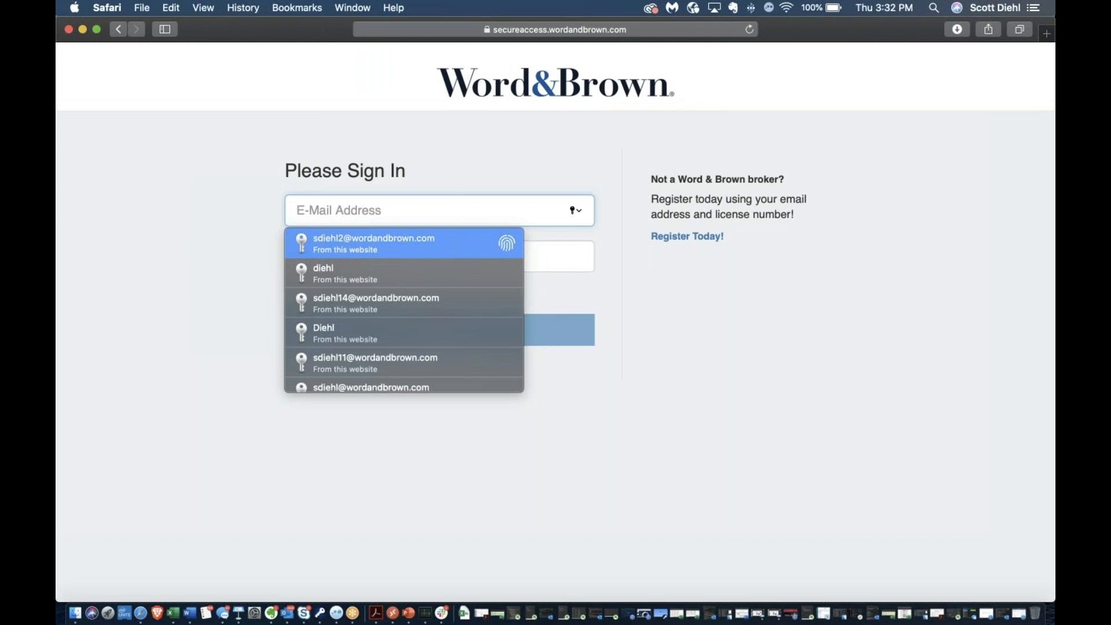
Dismiss the saved sign-in suggestions on the Secure Access page
left_click(1044, 42)
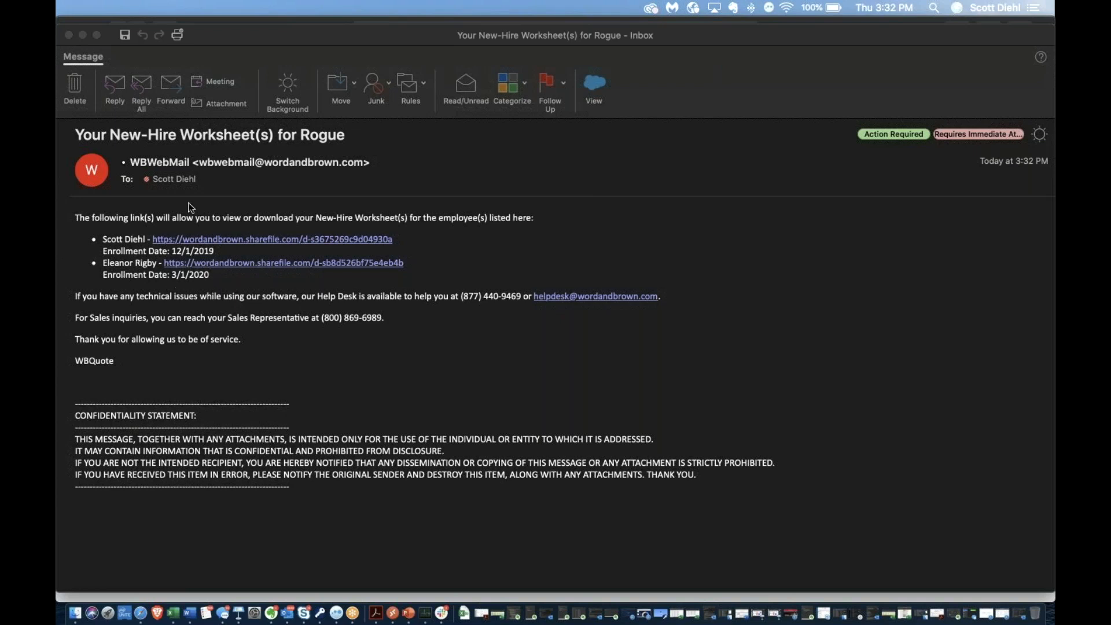
Open the first new hire's ShareFile worksheet link in the Rogue email
left_click(272, 241)
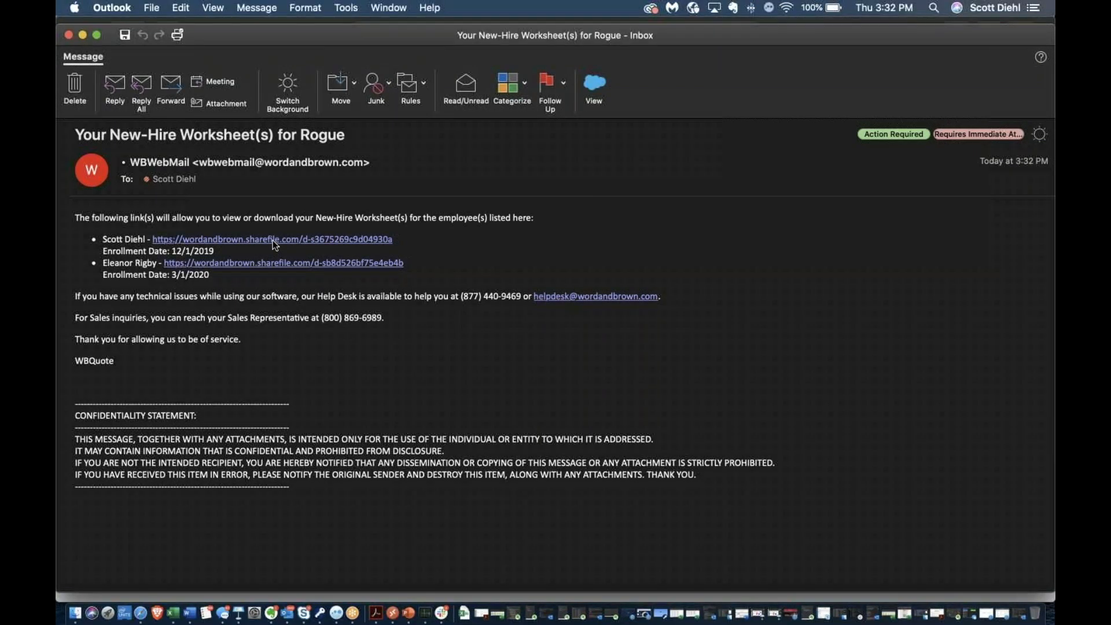
left_click(273, 241)
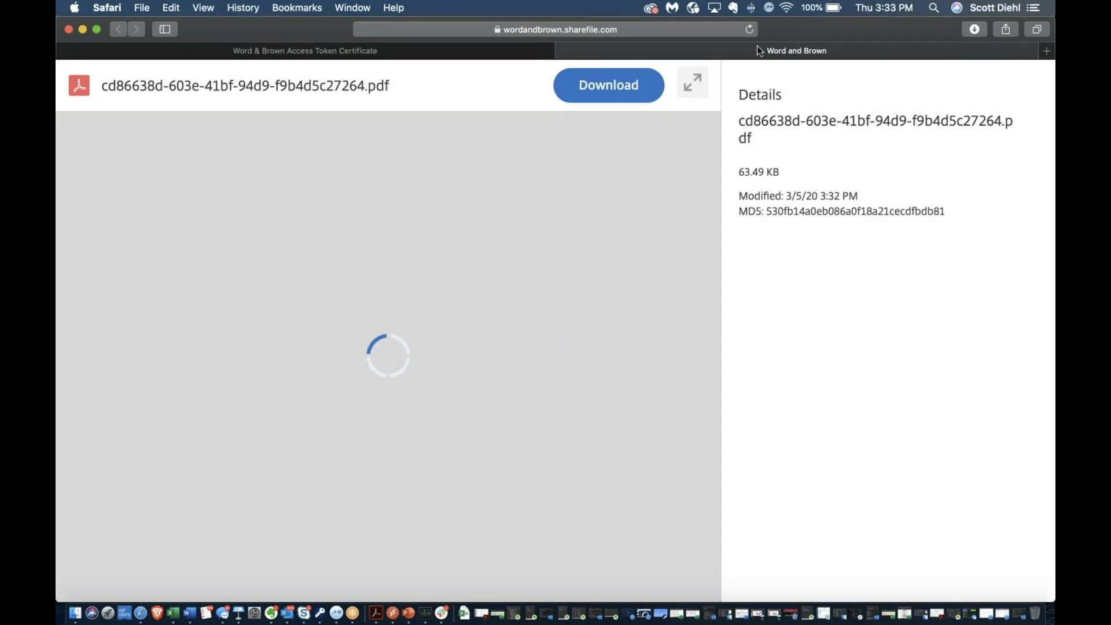
Download the worksheet PDF from ShareFile and open it from Downloads
left_click(603, 88)
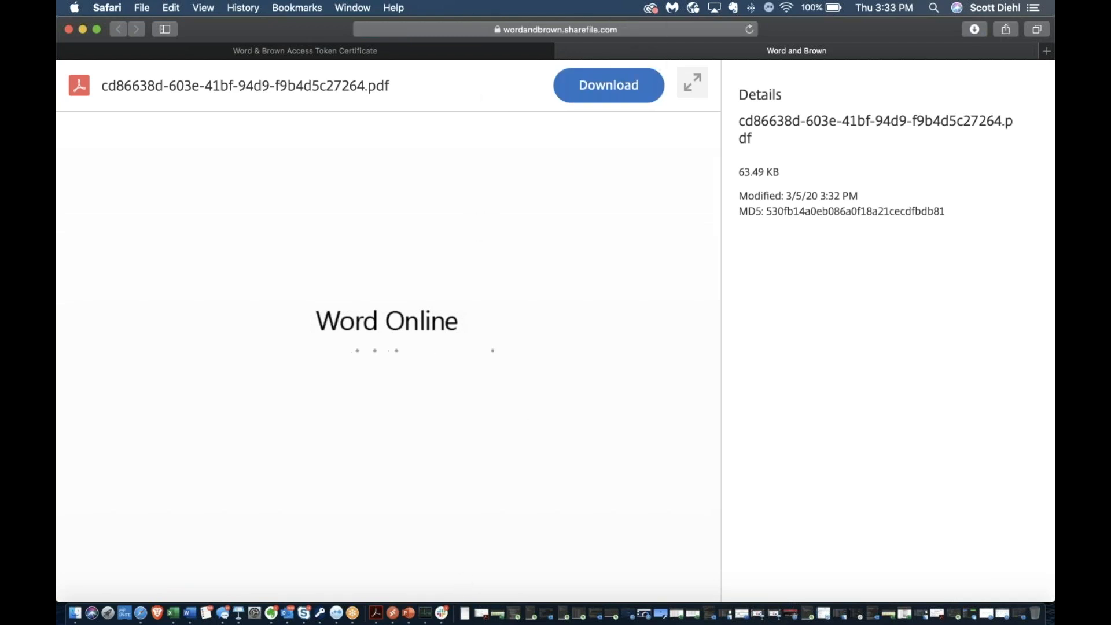
left_click(465, 612)
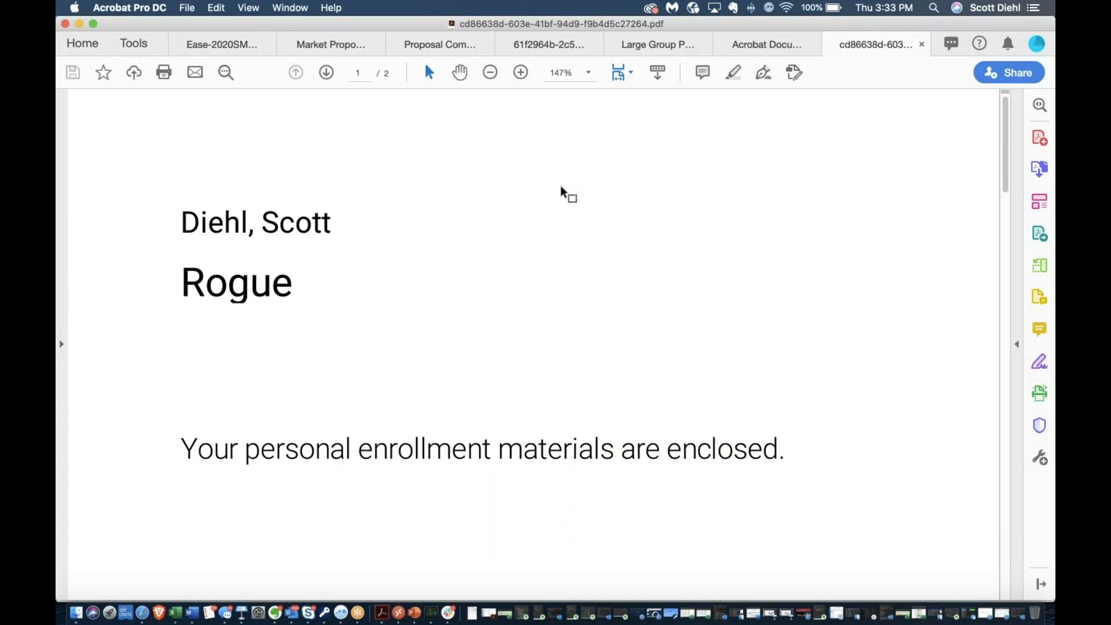
Scroll to page 2 of the Rogue Enrollment Worksheet showing four plans' bi-weekly premiums
scroll(560, 301, "down", 10)
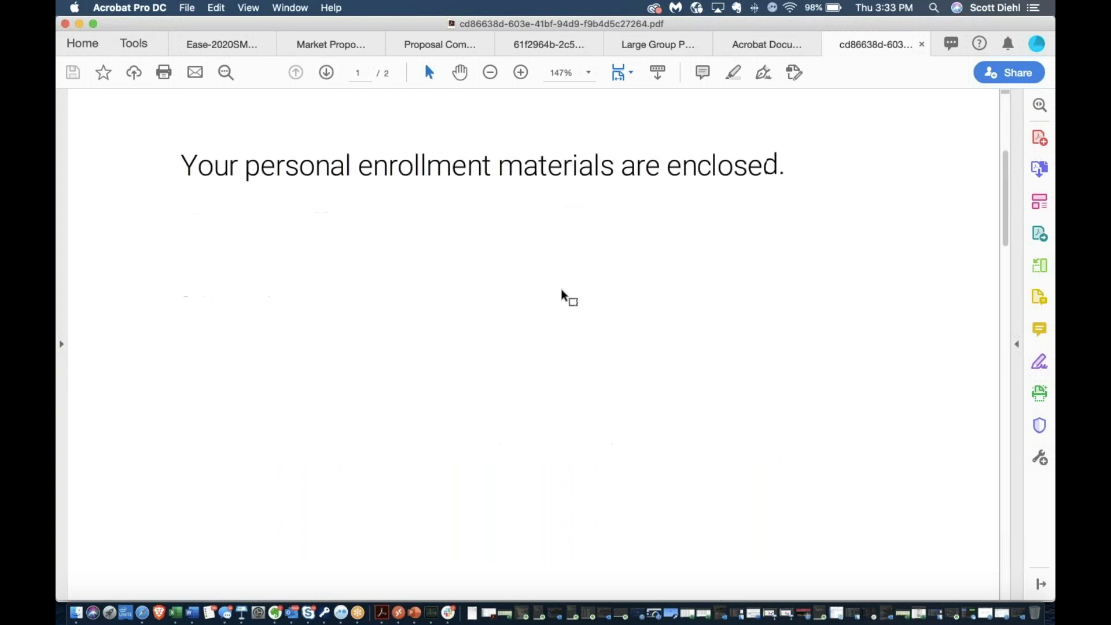
scroll(538, 345, "down", 8)
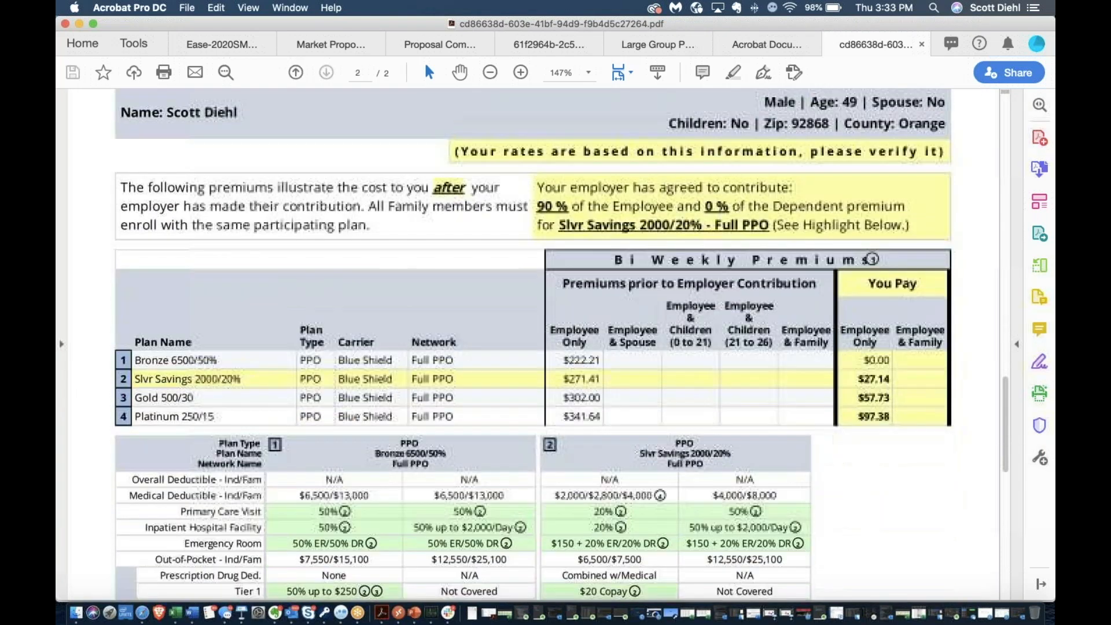
scroll(538, 344, "down", 4)
scroll(538, 345, "up", 10)
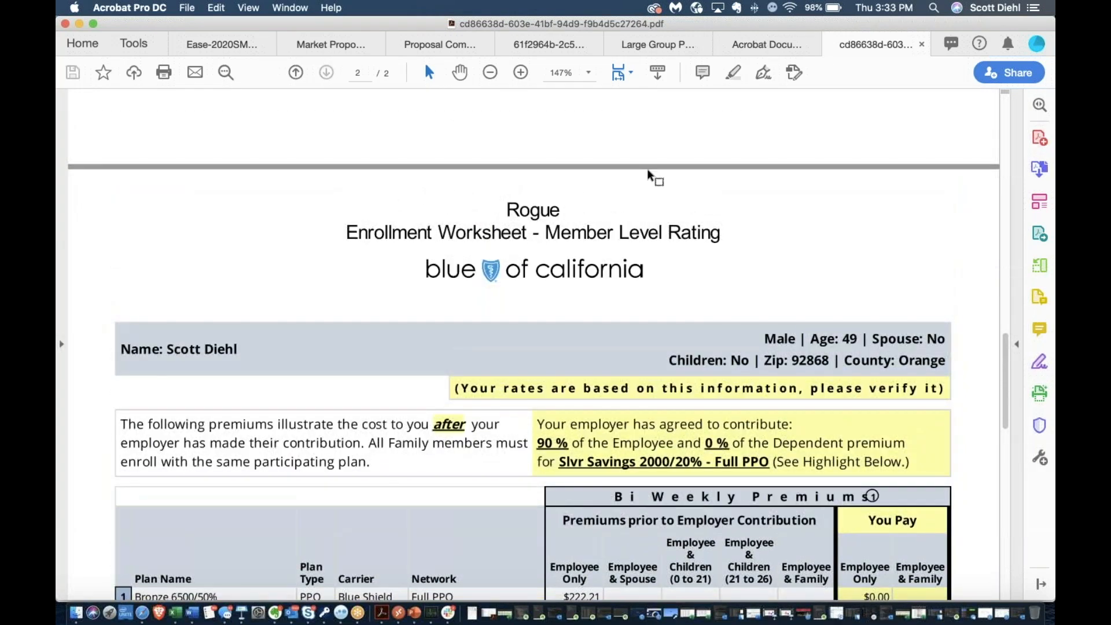